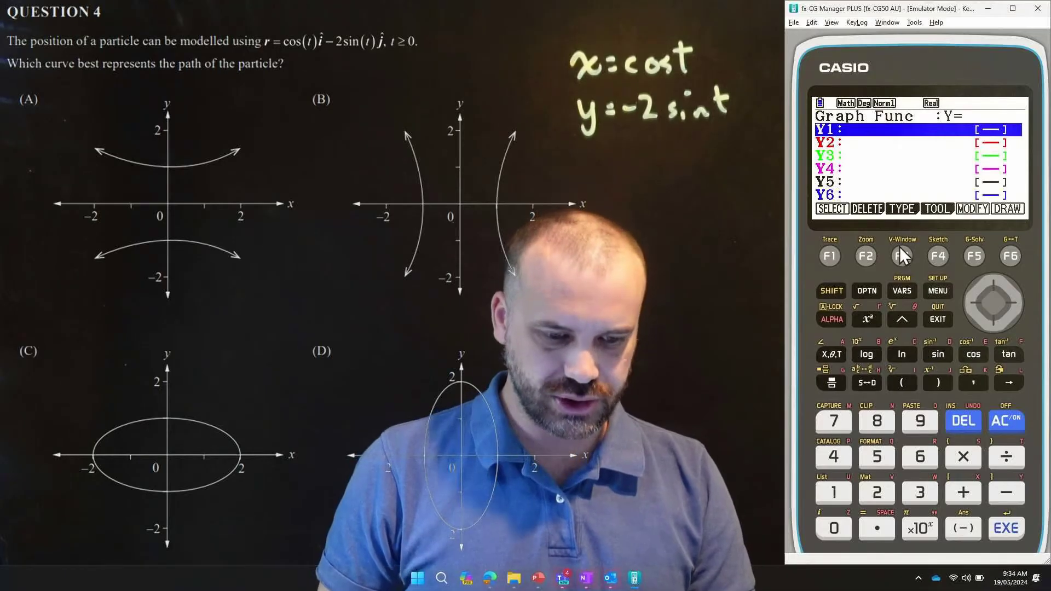
Set the graph function type to parametric and enter cos T as Xt1.
{"action": "left_click", "coordinate": [902, 255]}
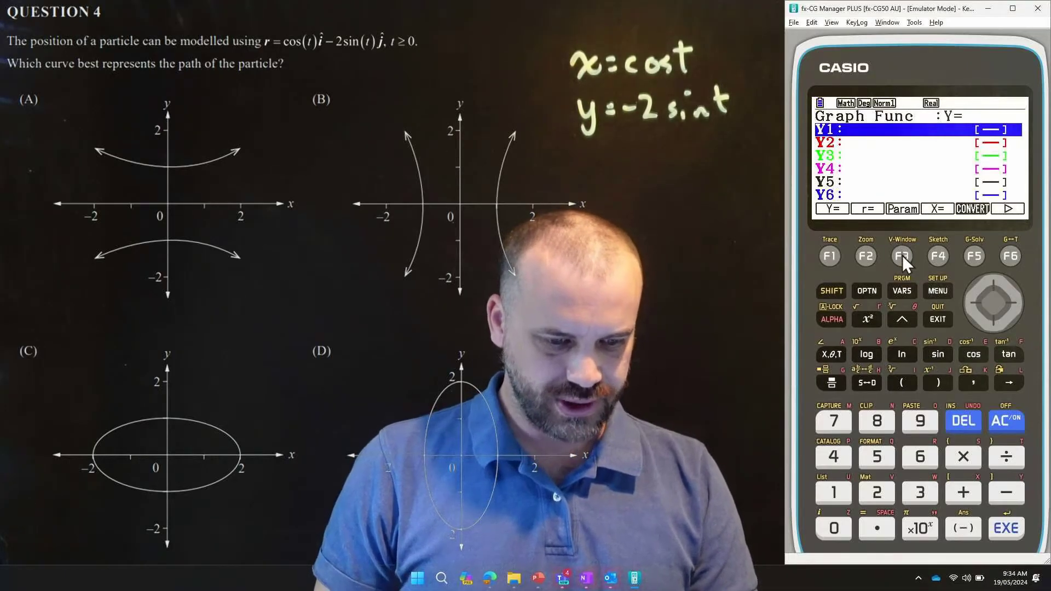
{"action": "left_click", "coordinate": [902, 255]}
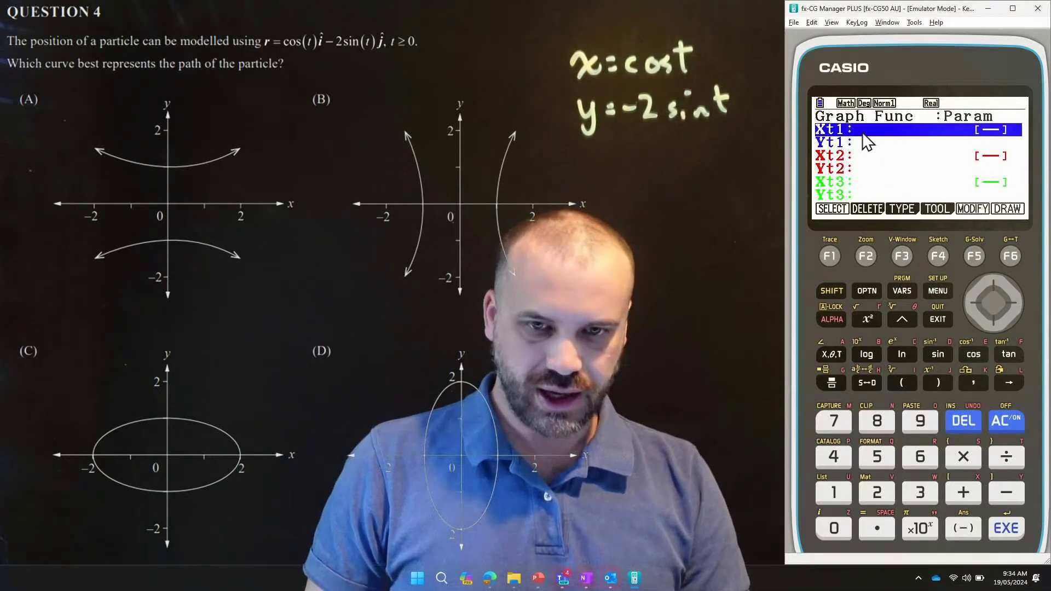
{"action": "left_click", "coordinate": [973, 351]}
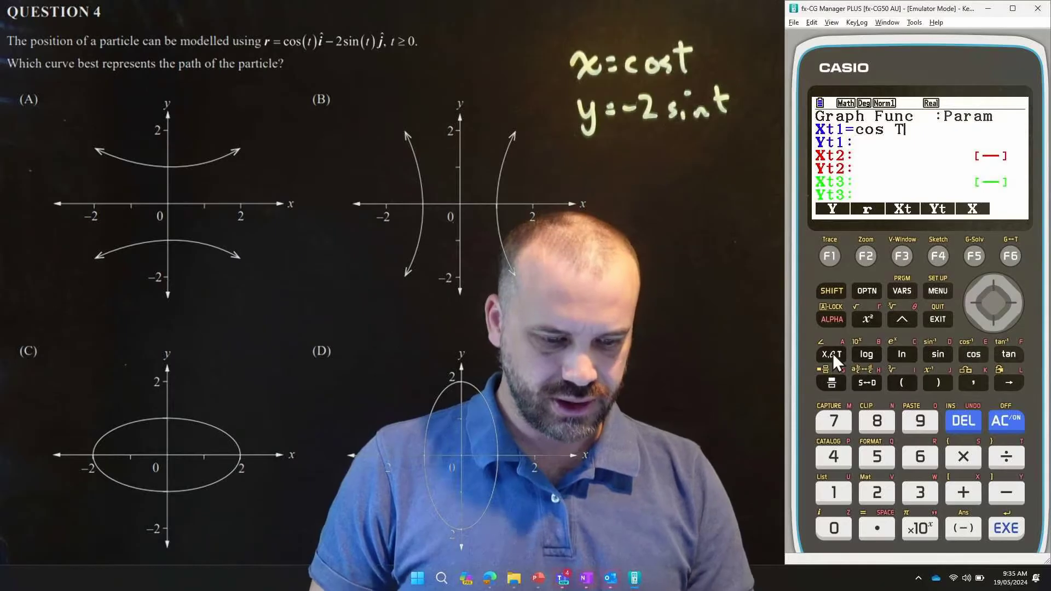
{"action": "left_click", "coordinate": [1005, 527]}
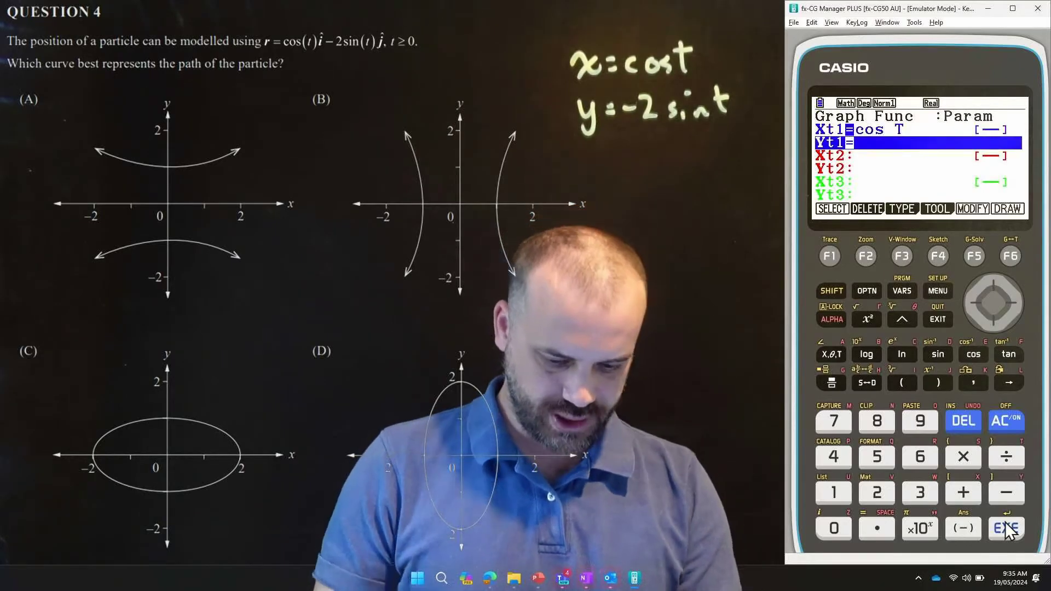
Enter -2sin T as the Yt1 expression of the first parametric function.
{"action": "type", "text": "-2"}
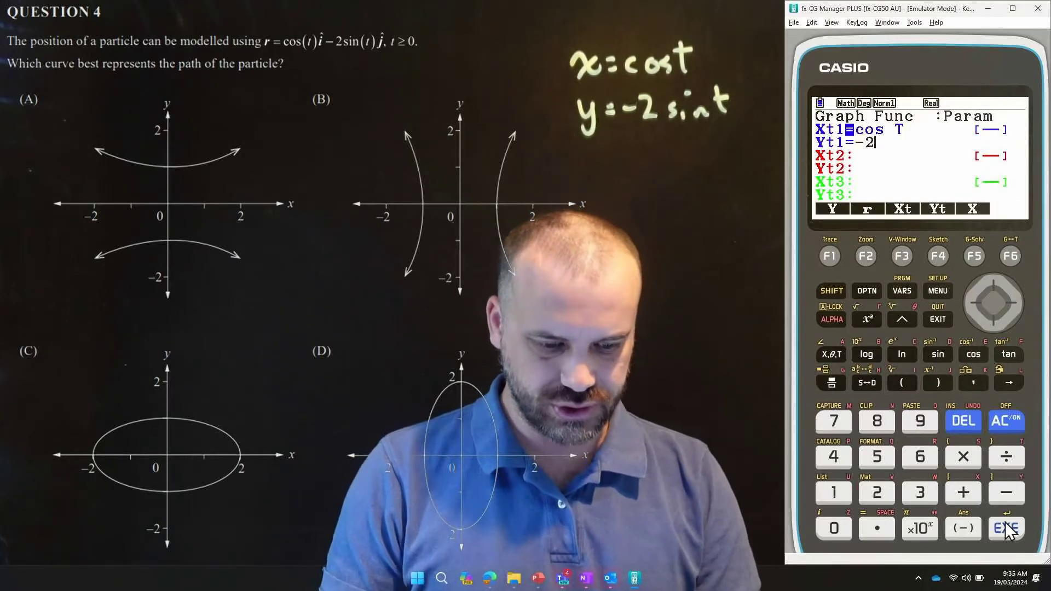
{"action": "left_click", "coordinate": [937, 354]}
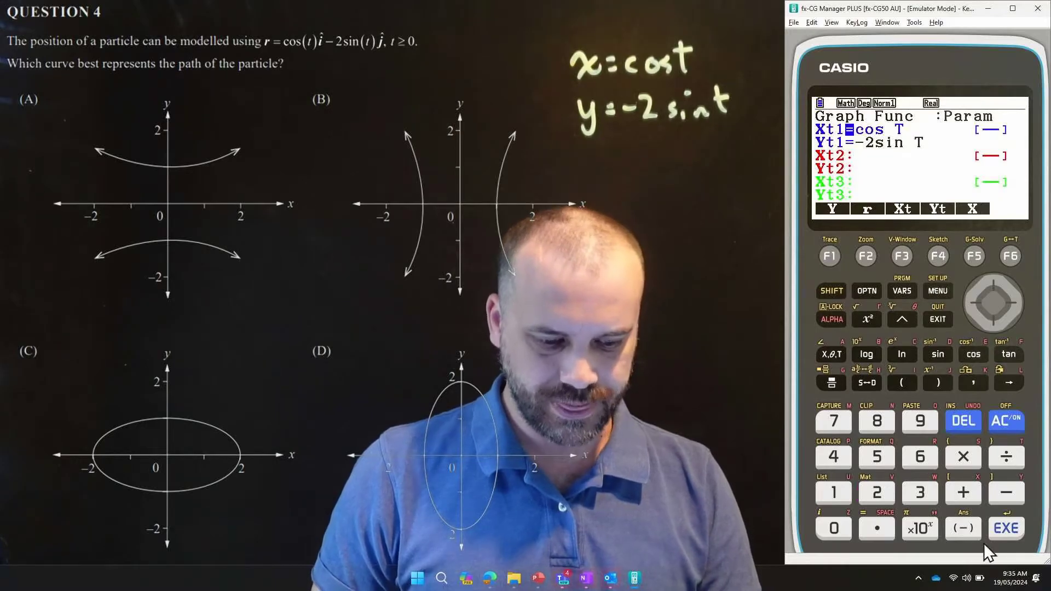
{"action": "left_click", "coordinate": [993, 526]}
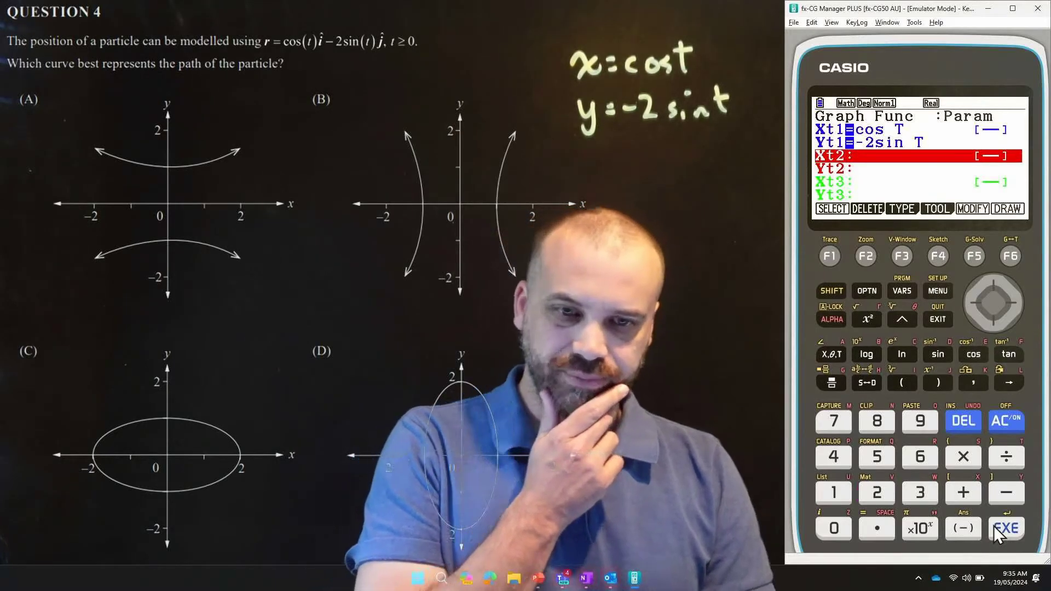
Draw the parametric curve and mark answer D on the Question 4 slide.
{"action": "left_click", "coordinate": [1013, 251]}
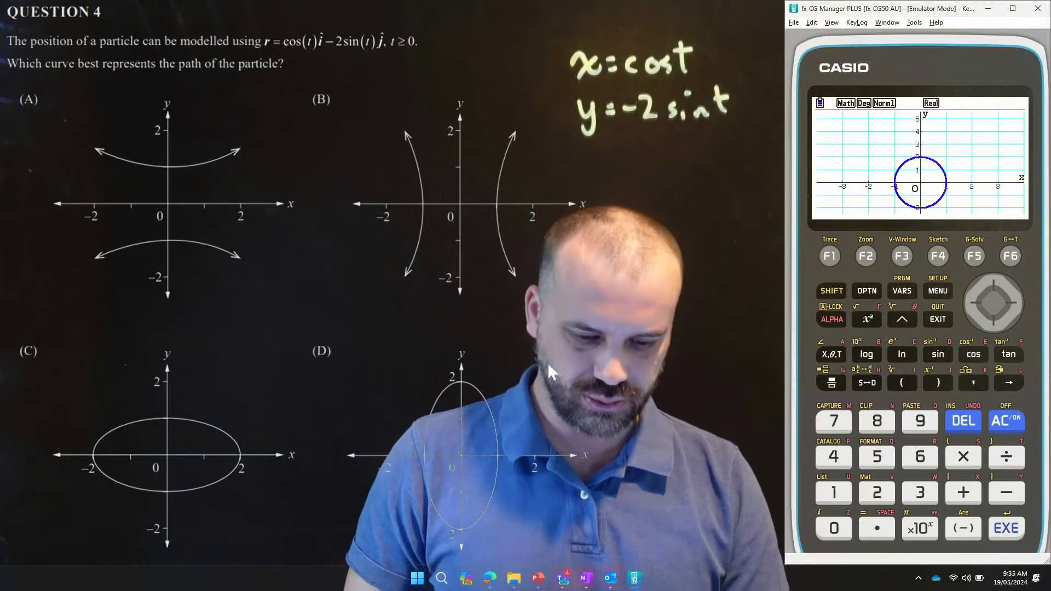
{"action": "key", "text": "Right"}
{"action": "left_click", "coordinate": [605, 294]}
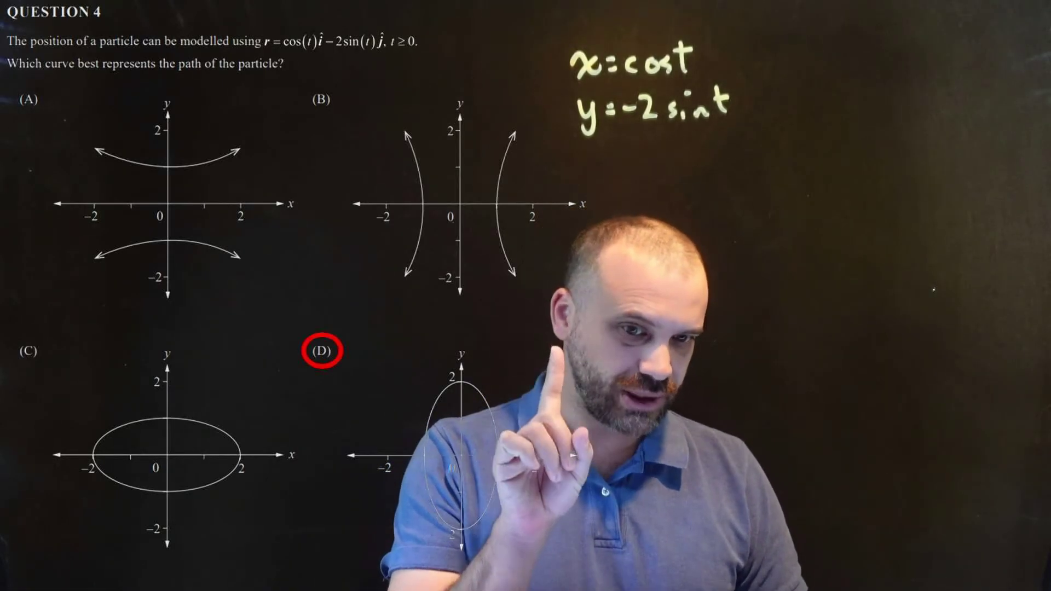
{"action": "key", "text": "alt+Tab"}
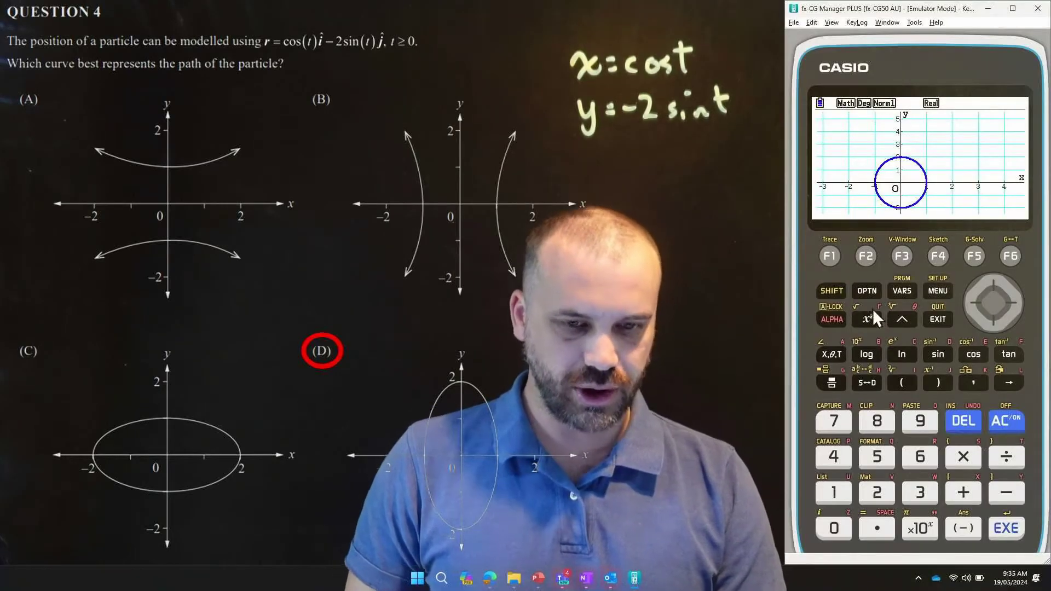
Set the Tθ maximum to 180 in the view window and redraw the parametric curve.
{"action": "left_click", "coordinate": [903, 257]}
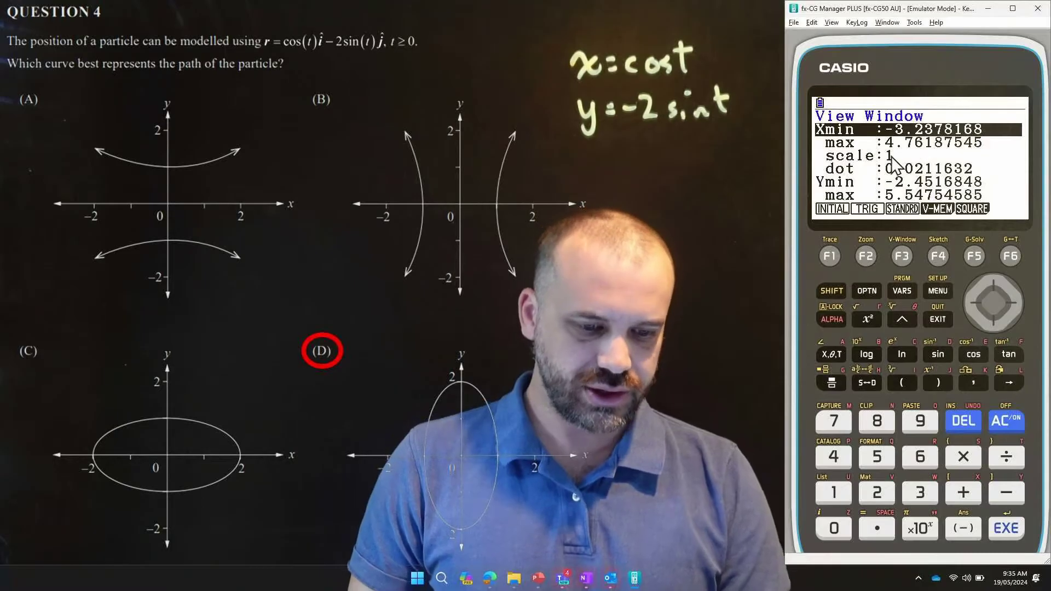
{"action": "key", "text": "Down"}
{"action": "key", "text": "Down"}
{"action": "key", "text": "Down"}
{"action": "key", "text": "Down"}
{"action": "key", "text": "Down"}
{"action": "key", "text": "Down"}
{"action": "key", "text": "Down"}
{"action": "key", "text": "Down"}
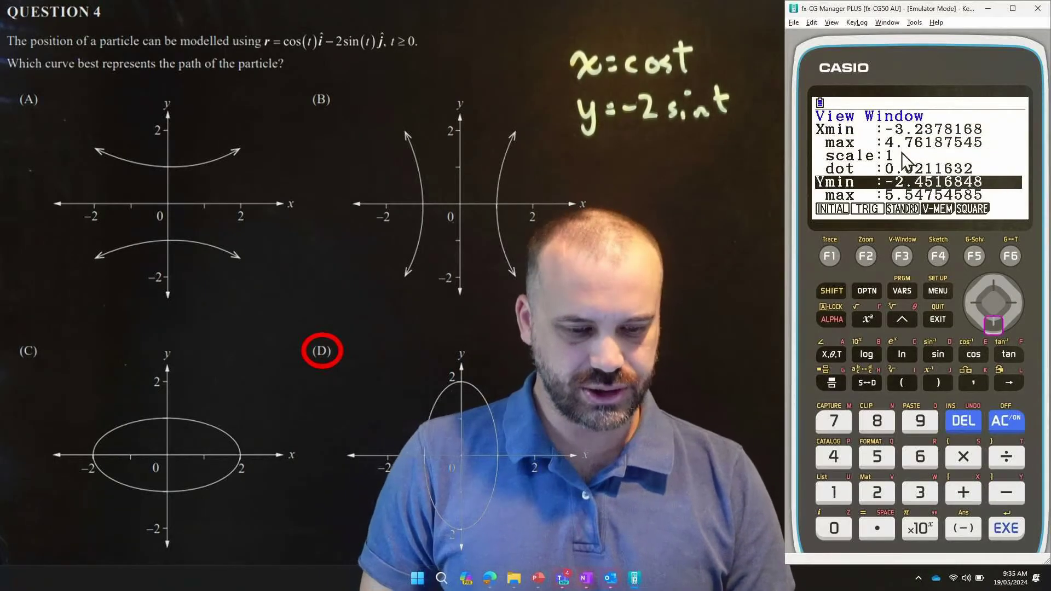
{"action": "key", "text": "Down"}
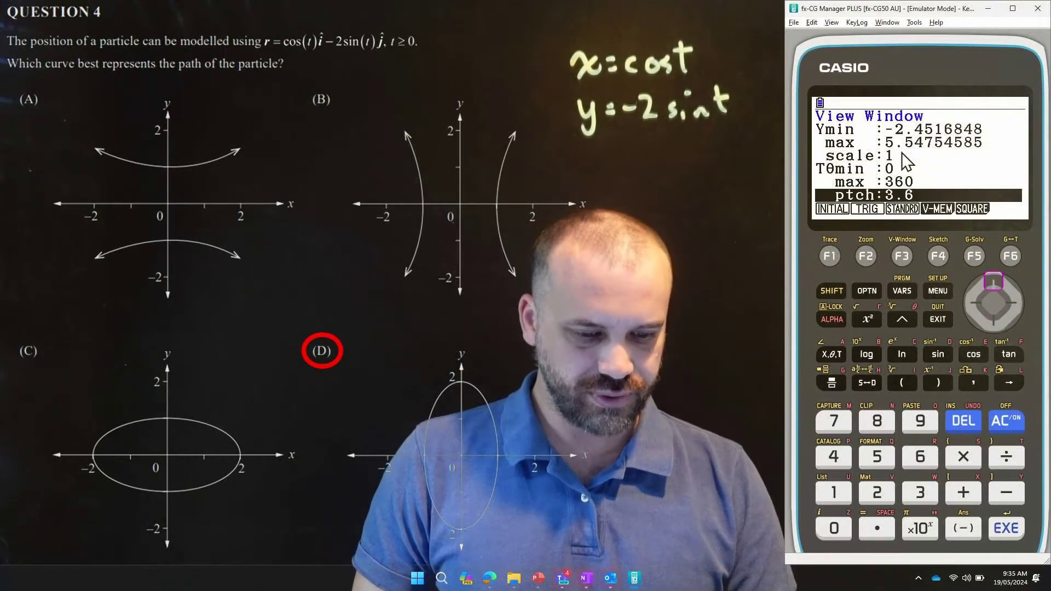
{"action": "key", "text": "Up"}
{"action": "key", "text": "Up"}
{"action": "key", "text": "Down"}
{"action": "key", "text": "Up"}
{"action": "key", "text": "Down"}
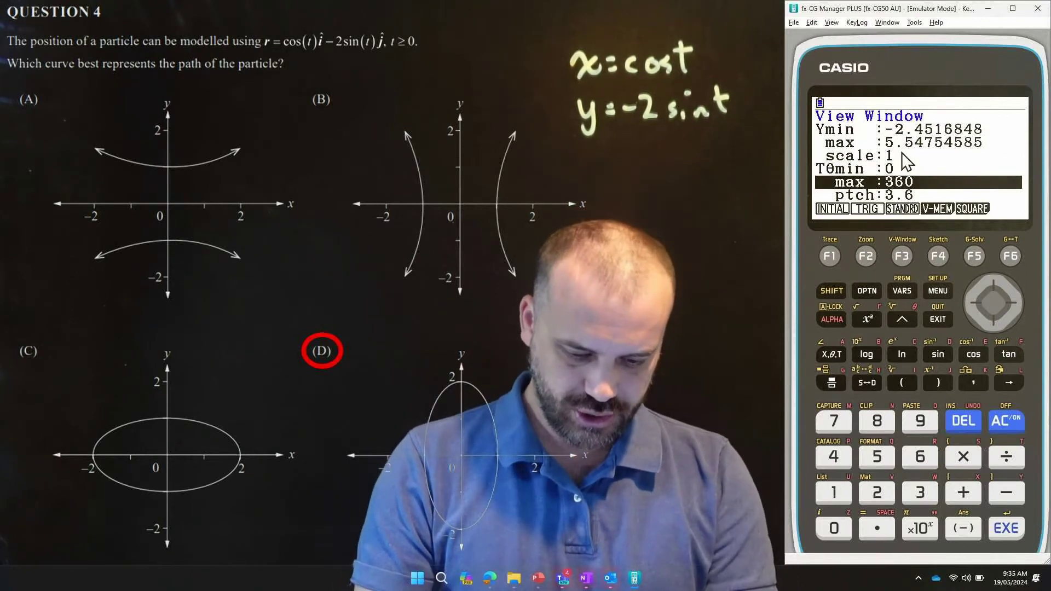
{"action": "type", "text": "180"}
{"action": "key", "text": "Return"}
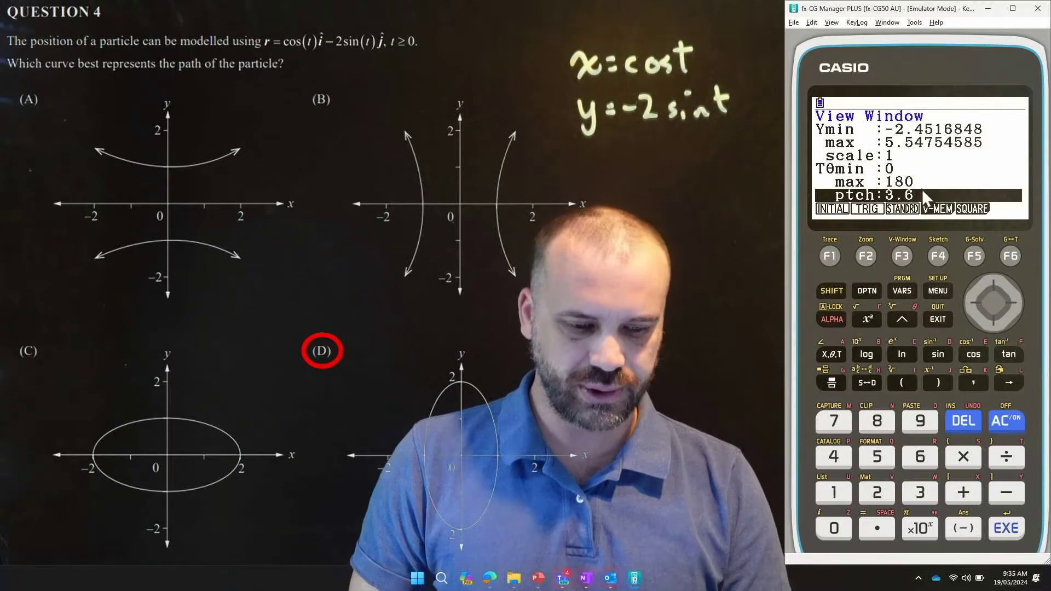
{"action": "left_click", "coordinate": [1015, 524]}
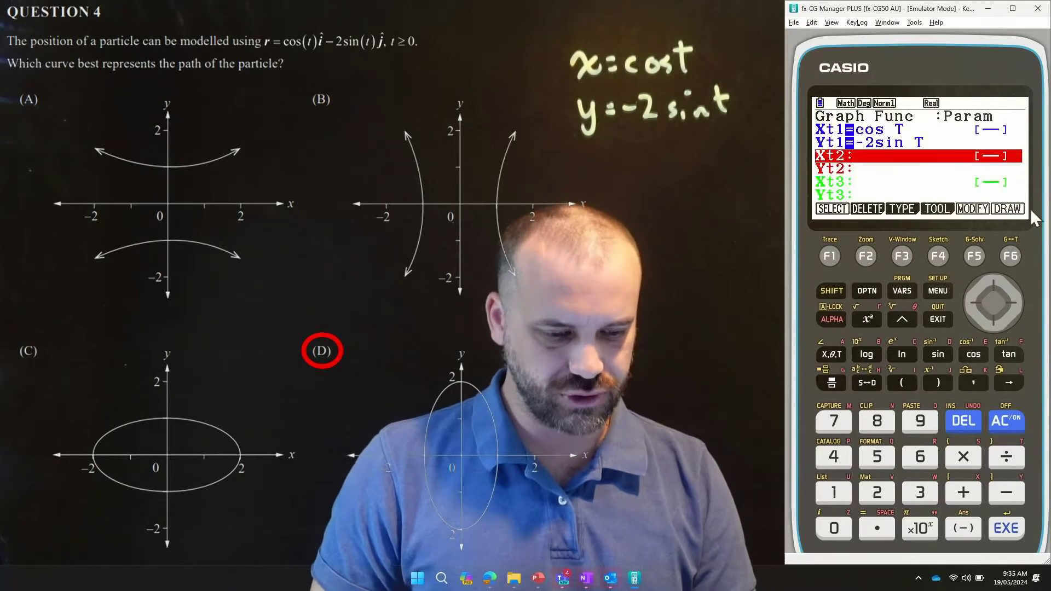
{"action": "left_click", "coordinate": [1009, 256]}
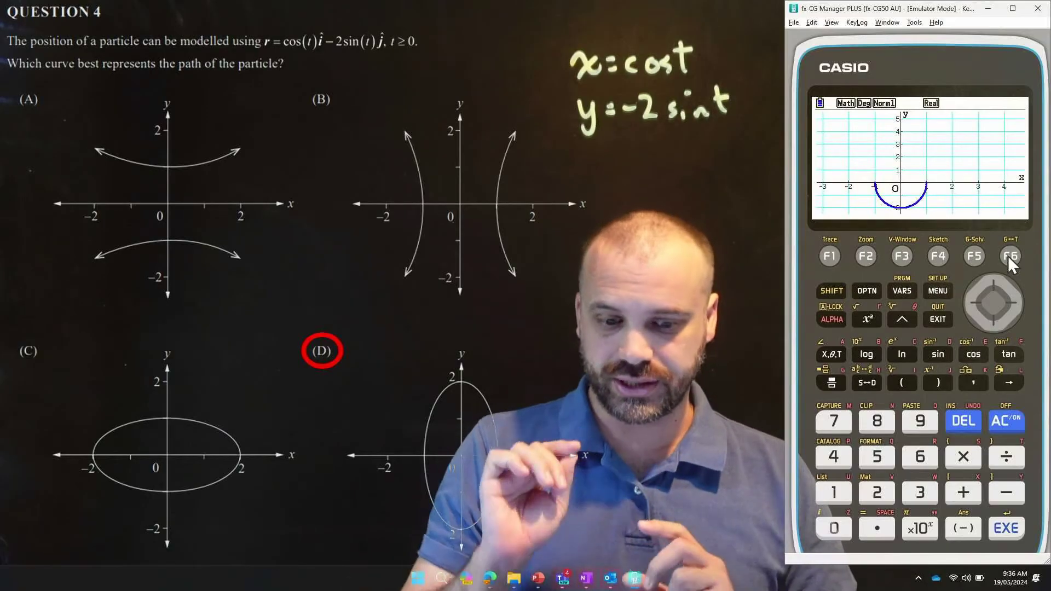
Trace along the half curve from its starting point to examine how the particle's coordinates change as T increases.
{"action": "left_click", "coordinate": [829, 256]}
{"action": "key", "text": "Right"}
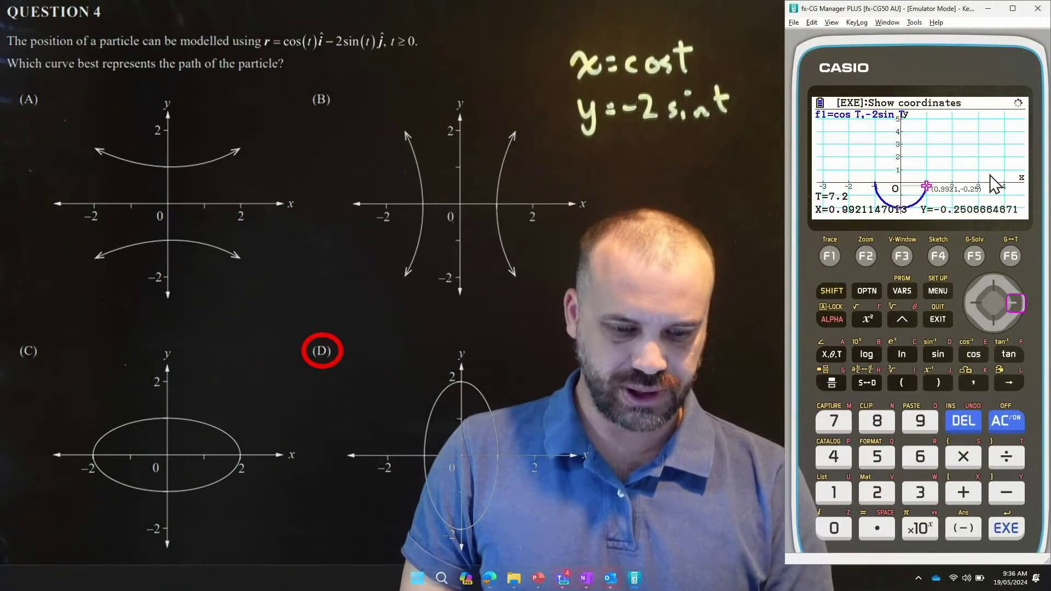
{"action": "key", "text": "Right"}
{"action": "key", "text": "Right"}
{"action": "key", "text": "Right"}
{"action": "key", "text": "Right"}
{"action": "key", "text": "Right"}
{"action": "key", "text": "Right"}
{"action": "key", "text": "Right"}
{"action": "key", "text": "Right"}
{"action": "key", "text": "Right"}
{"action": "key", "text": "Right"}
{"action": "key", "text": "Right"}
{"action": "key", "text": "Right"}
{"action": "key", "text": "Right"}
{"action": "key", "text": "Right"}
{"action": "key", "text": "Right"}
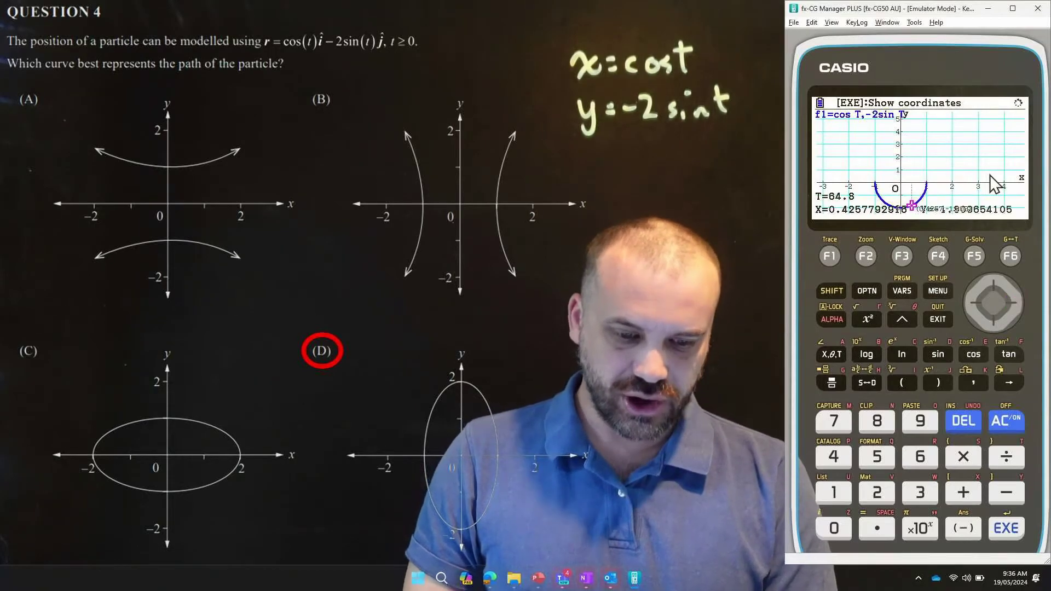
{"action": "key", "text": "Right"}
{"action": "key", "text": "Right"}
{"action": "key", "text": "Right"}
{"action": "key", "text": "Right"}
{"action": "key", "text": "Right"}
{"action": "key", "text": "Right"}
{"action": "key", "text": "Right"}
{"action": "key", "text": "Right"}
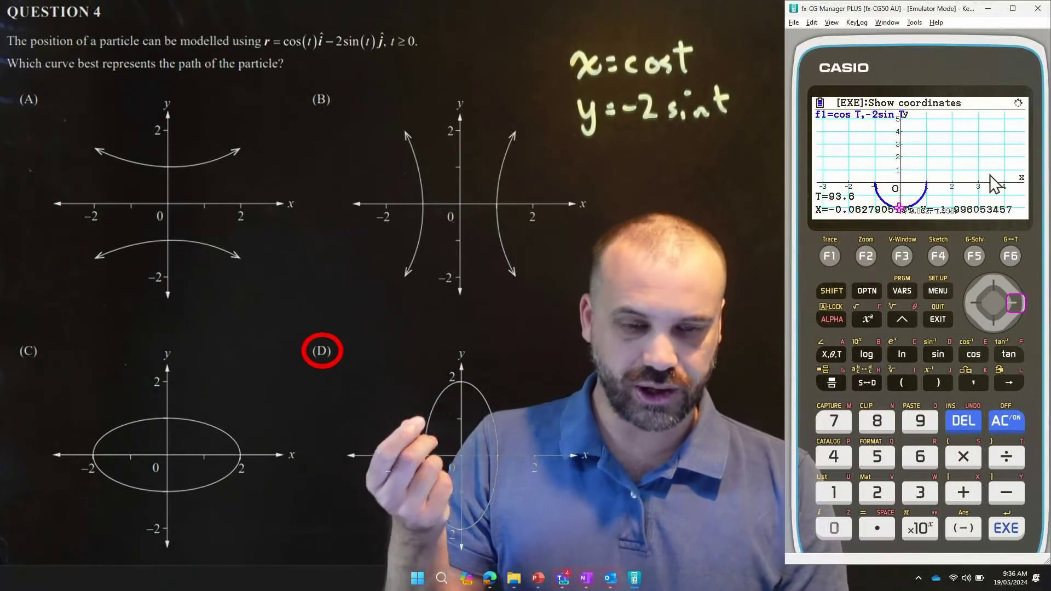
{"action": "key", "text": "Right"}
{"action": "key", "text": "Right"}
{"action": "key", "text": "Right"}
{"action": "key", "text": "Right"}
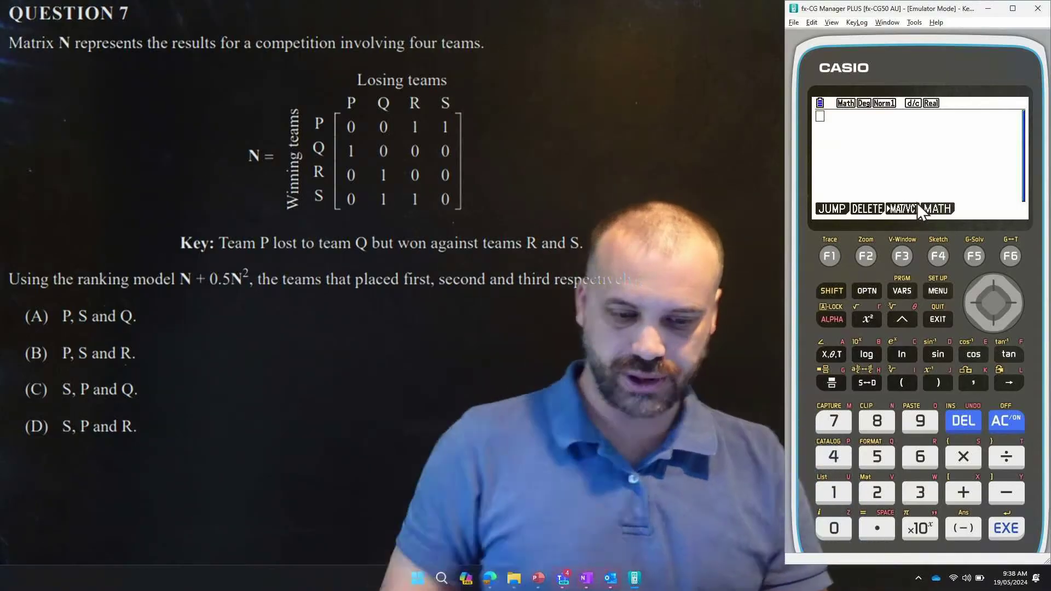
Define Mat A as a 4×4 matrix with rows [0,0,1,1], [1,0,0,0], [0,1,0,0] and [0,1,1,0].
{"action": "left_click", "coordinate": [899, 259]}
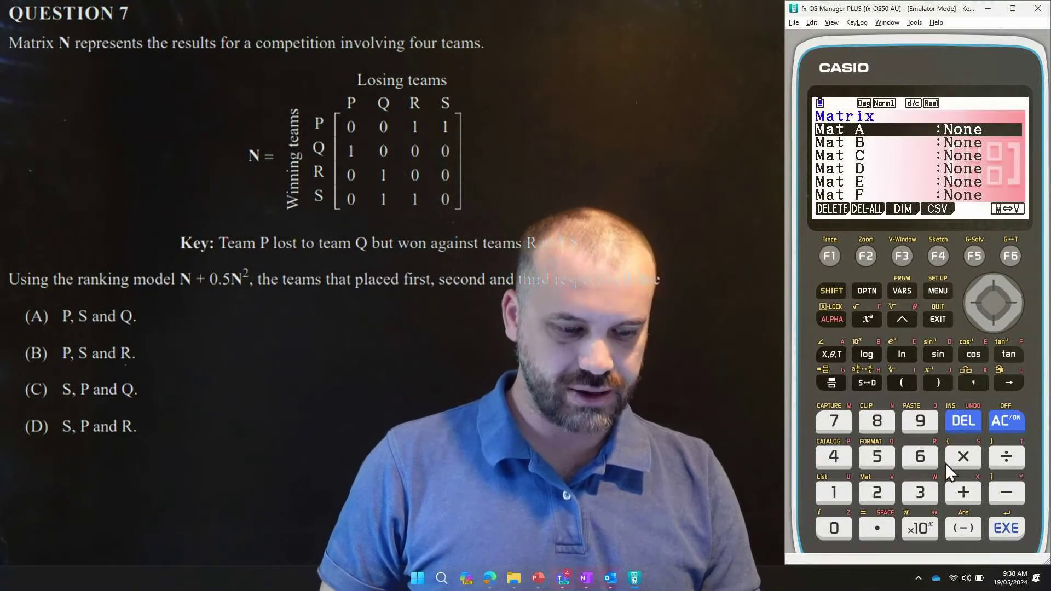
{"action": "left_click", "coordinate": [1005, 526]}
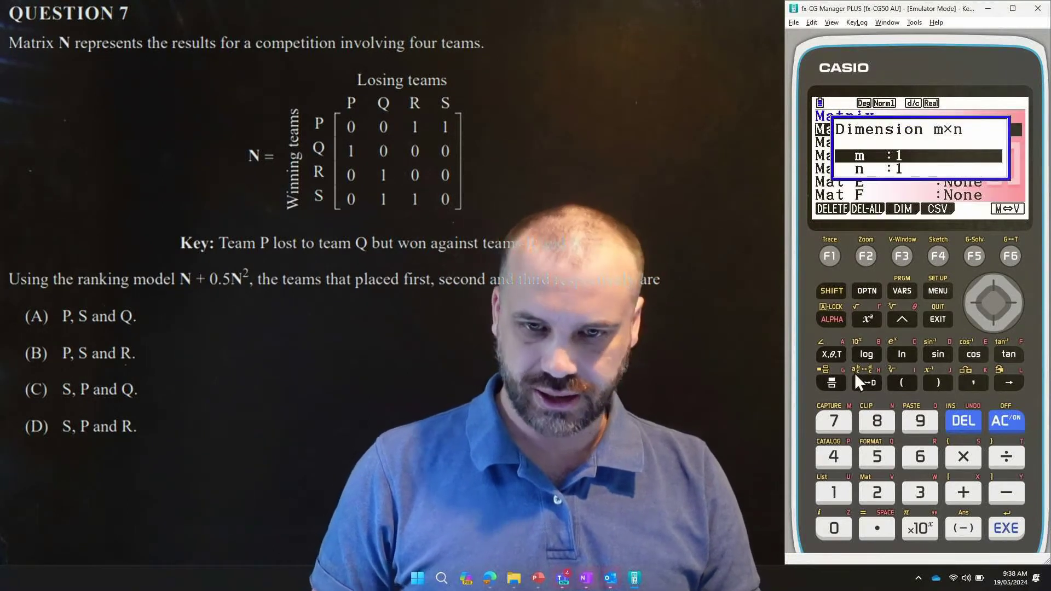
{"action": "type", "text": "4"}
{"action": "key", "text": "Return"}
{"action": "type", "text": "4"}
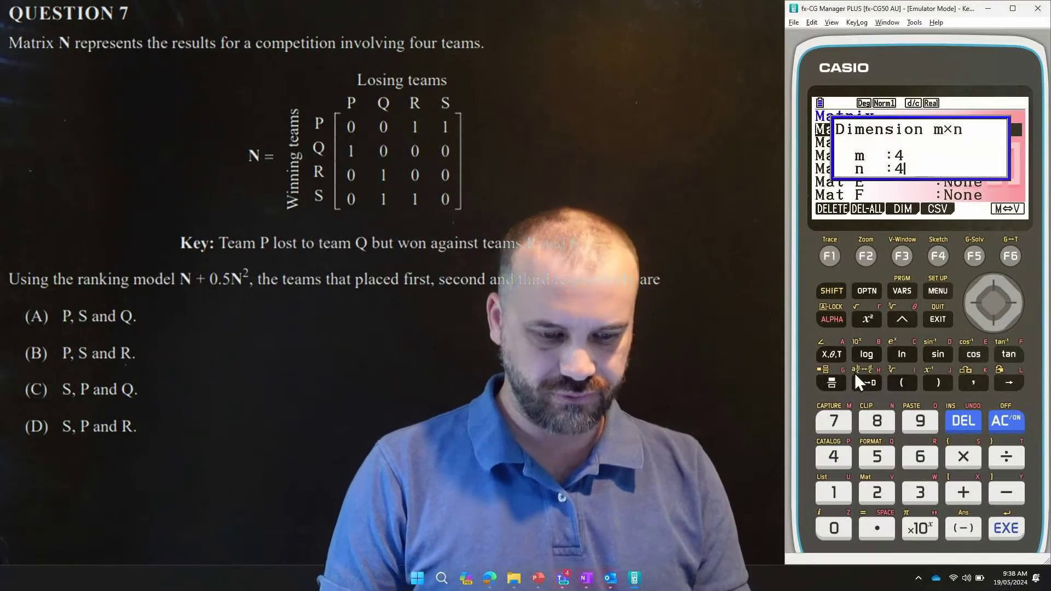
{"action": "key", "text": "Return"}
{"action": "key", "text": "Return"}
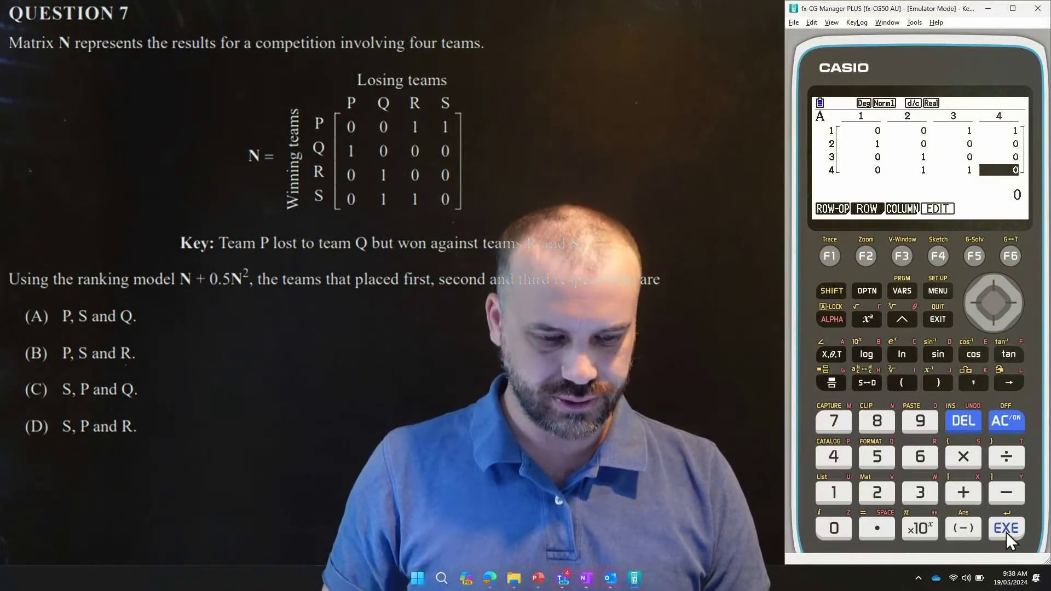
{"action": "left_click", "coordinate": [939, 315]}
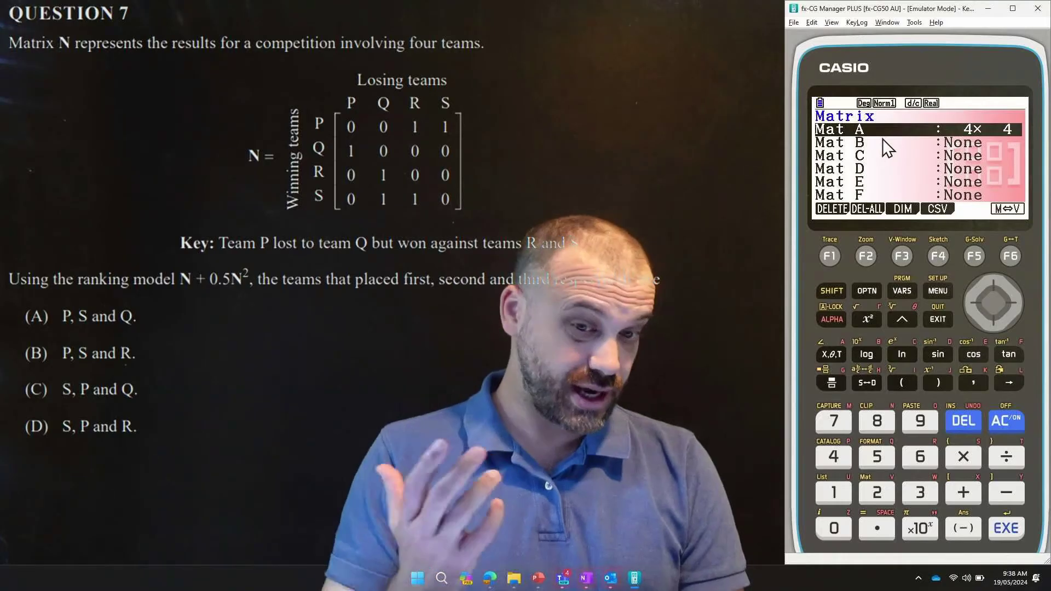
{"action": "left_click", "coordinate": [937, 318]}
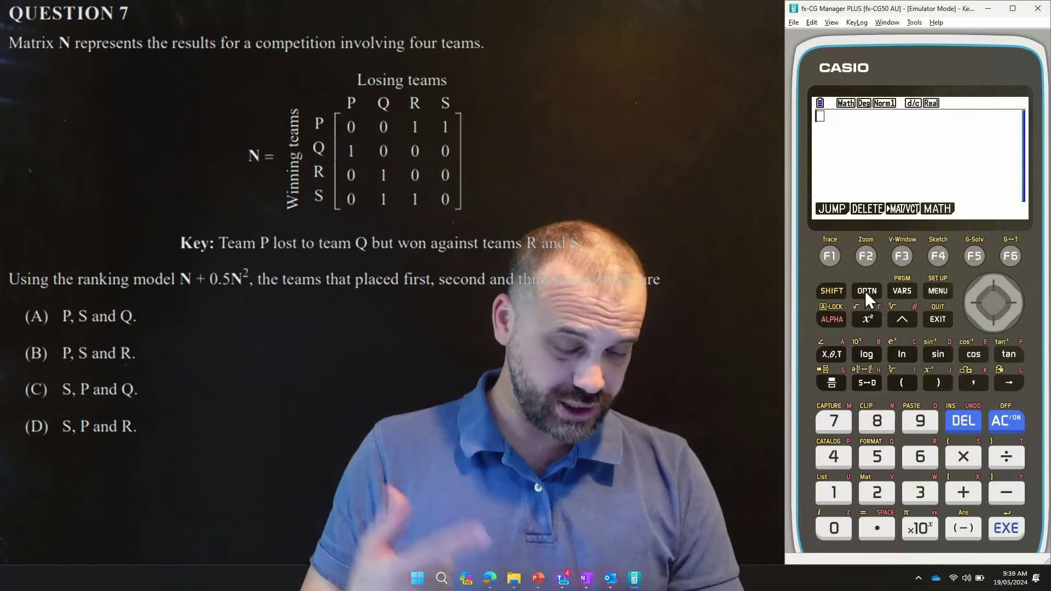
Calculate the ranking model as Mat A+0.5×(Mat A)².
{"action": "left_click", "coordinate": [865, 291]}
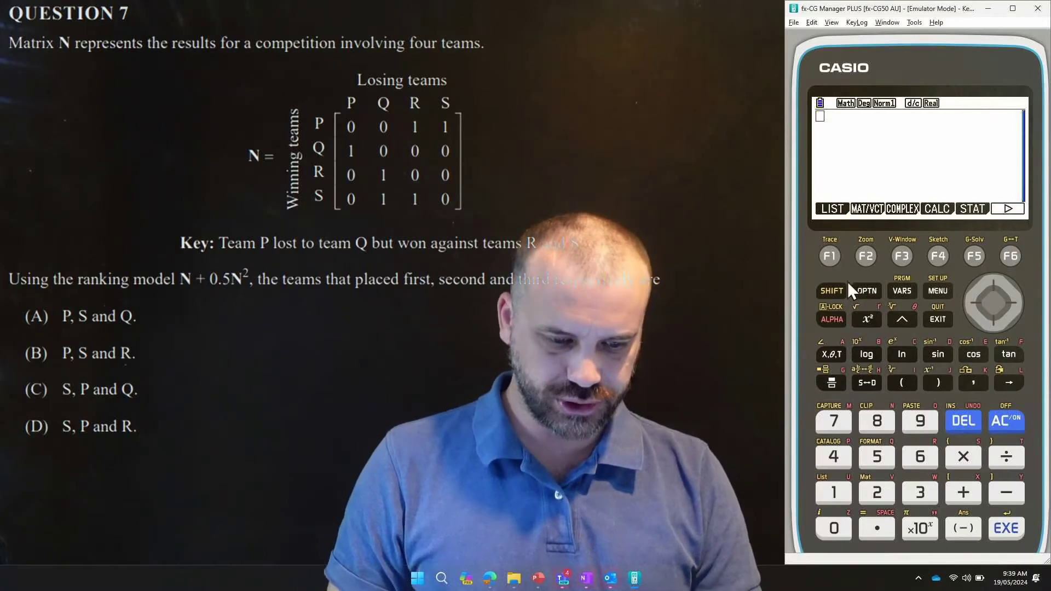
{"action": "left_click", "coordinate": [863, 257]}
{"action": "left_click", "coordinate": [828, 251]}
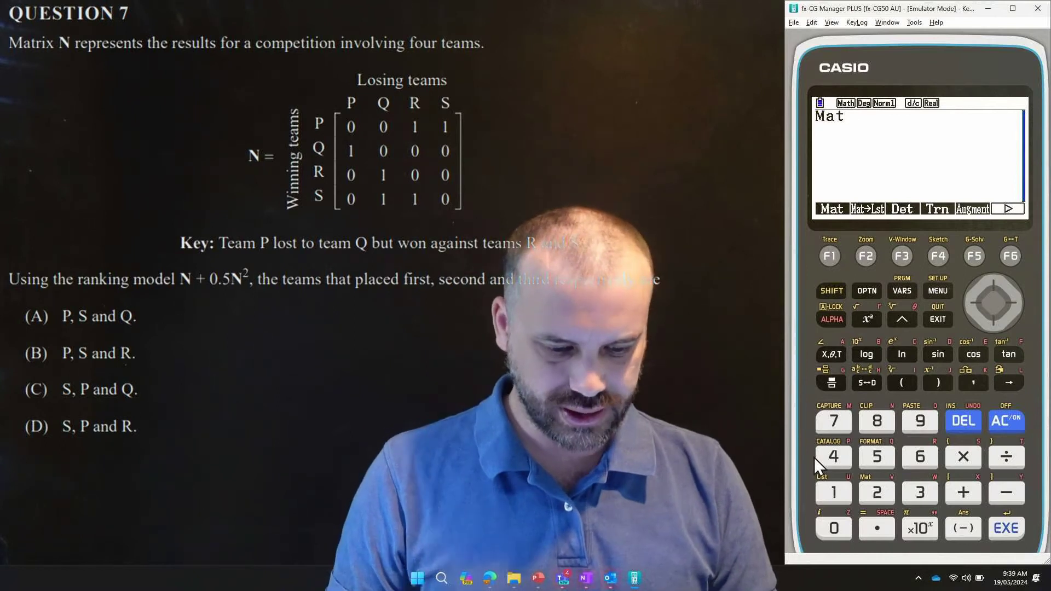
{"action": "left_click", "coordinate": [830, 319]}
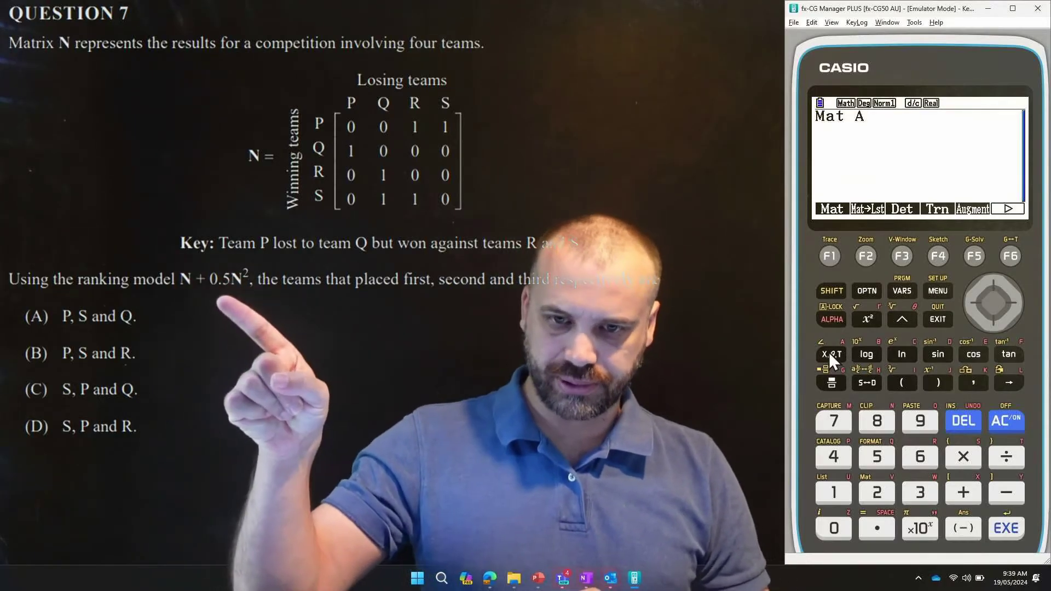
{"action": "type", "text": "+0.5"}
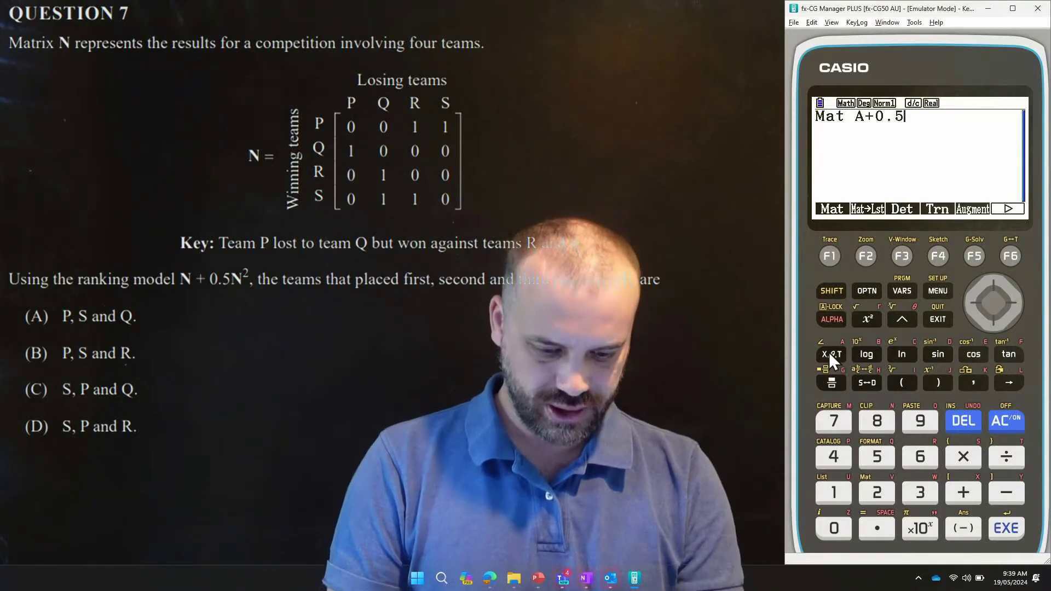
{"action": "type", "text": "*"}
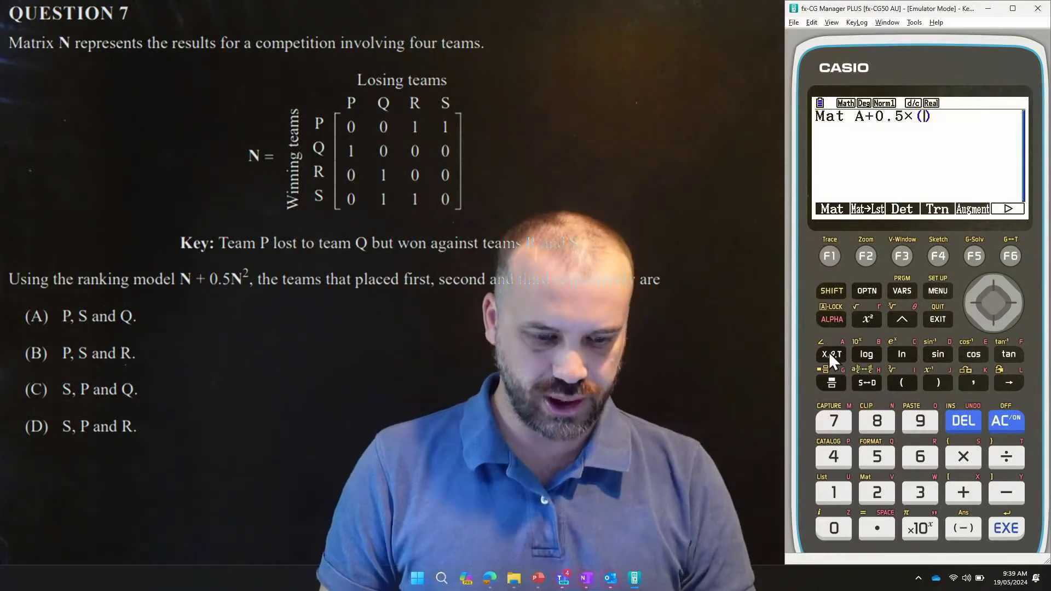
{"action": "left_click", "coordinate": [829, 255]}
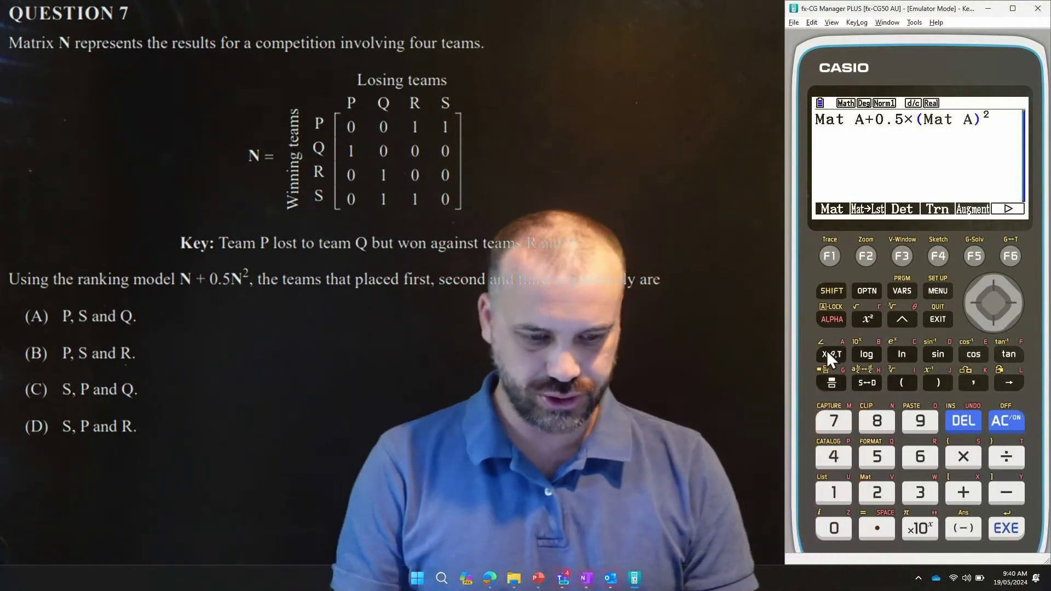
{"action": "key", "text": "Return"}
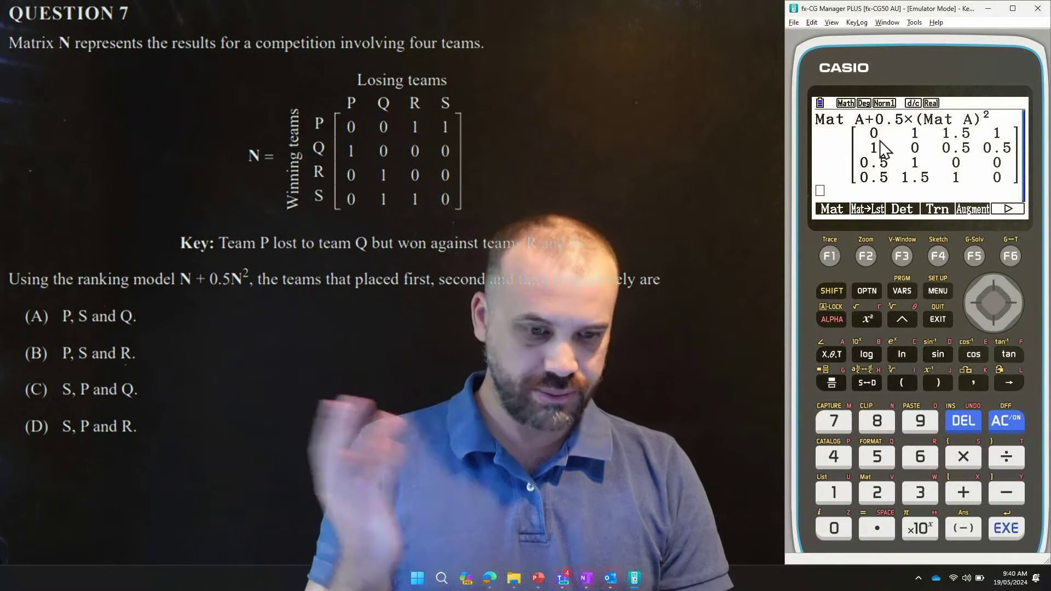